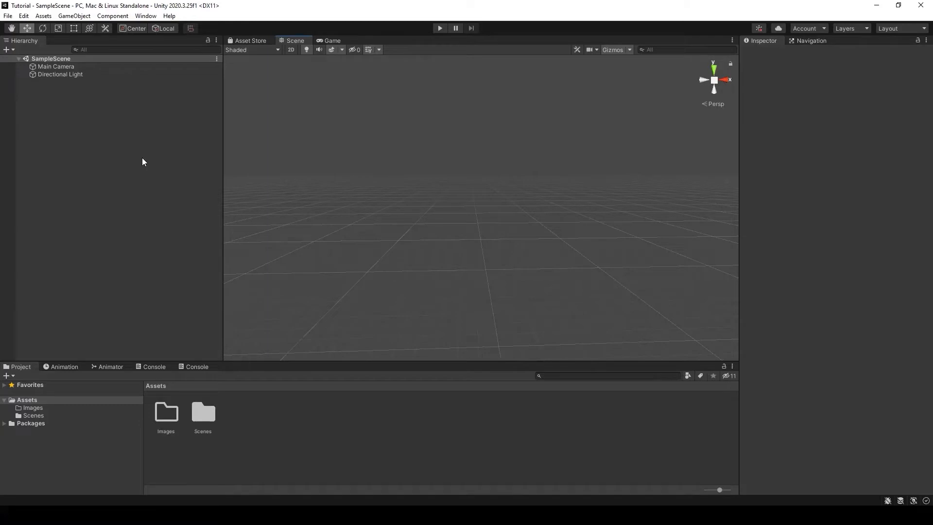
Switch the scene view to 2D and add a UI Canvas to SampleScene.
{"action": "left_click", "coordinate": [291, 50]}
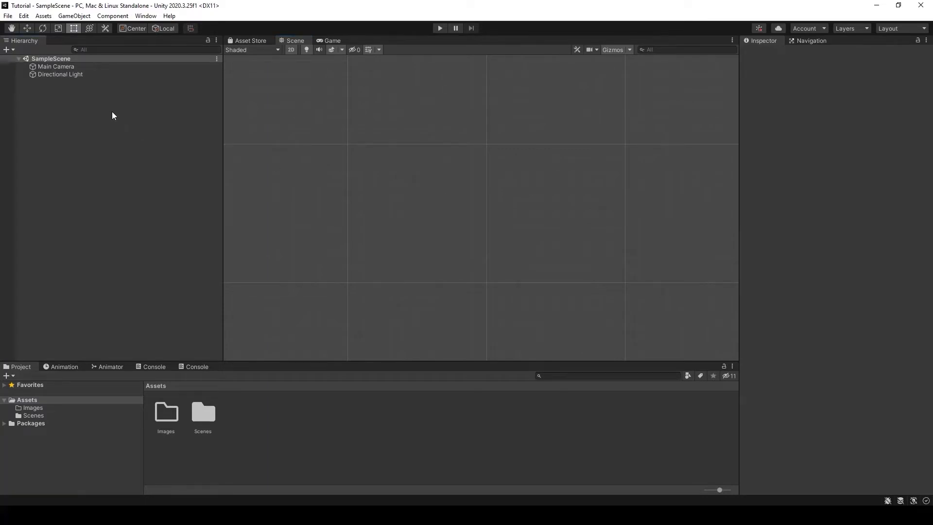
{"action": "right_click", "coordinate": [58, 87]}
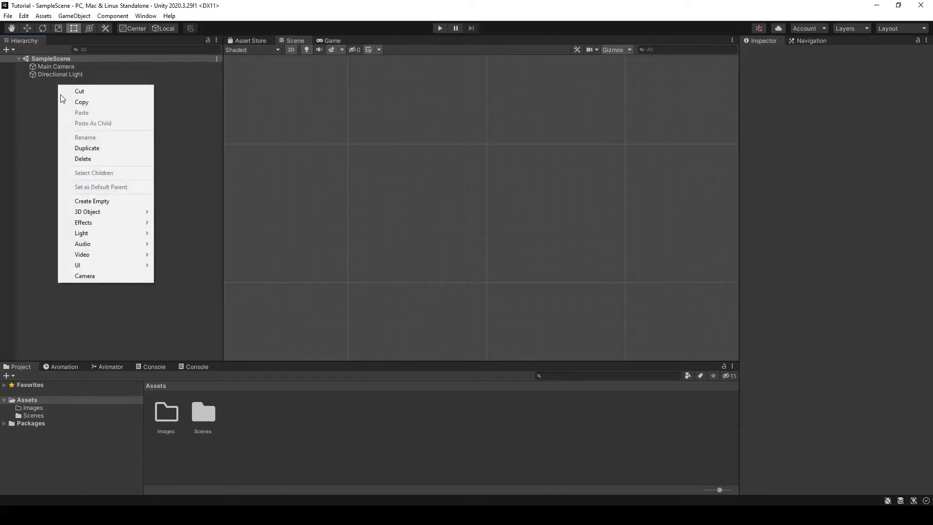
{"action": "mouse_move", "coordinate": [97, 265]}
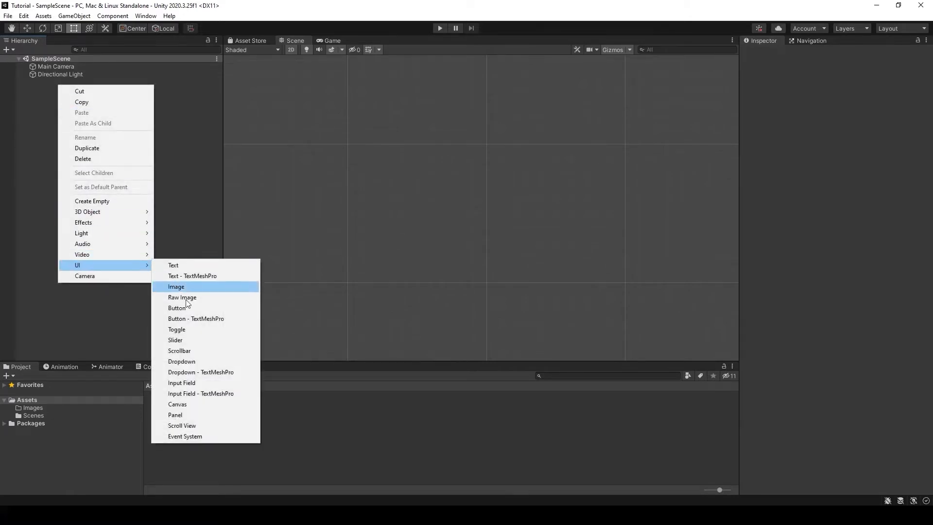
{"action": "left_click", "coordinate": [173, 404]}
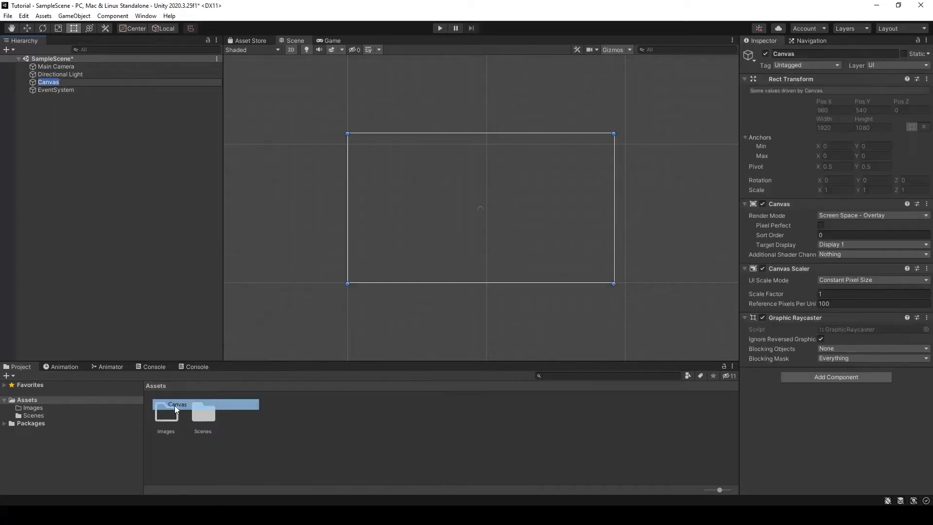
{"action": "left_click", "coordinate": [100, 153]}
{"action": "left_click", "coordinate": [75, 16]}
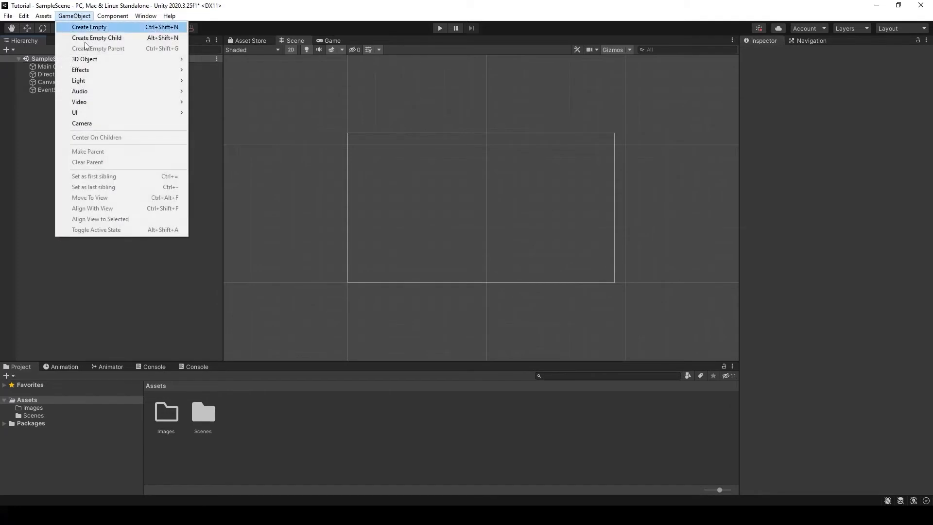
{"action": "mouse_move", "coordinate": [83, 113]}
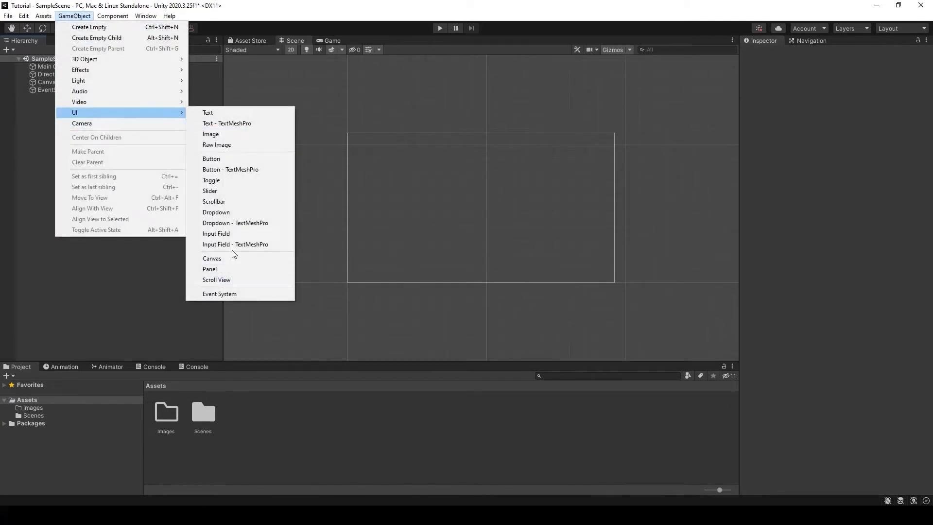
{"action": "left_click", "coordinate": [48, 240]}
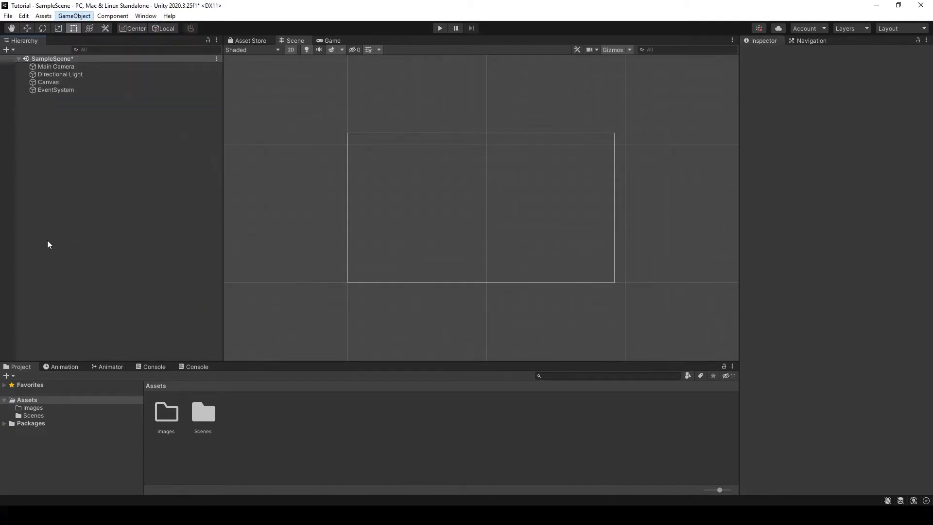
{"action": "left_click", "coordinate": [60, 82]}
{"action": "left_click", "coordinate": [86, 156]}
{"action": "left_click", "coordinate": [60, 83]}
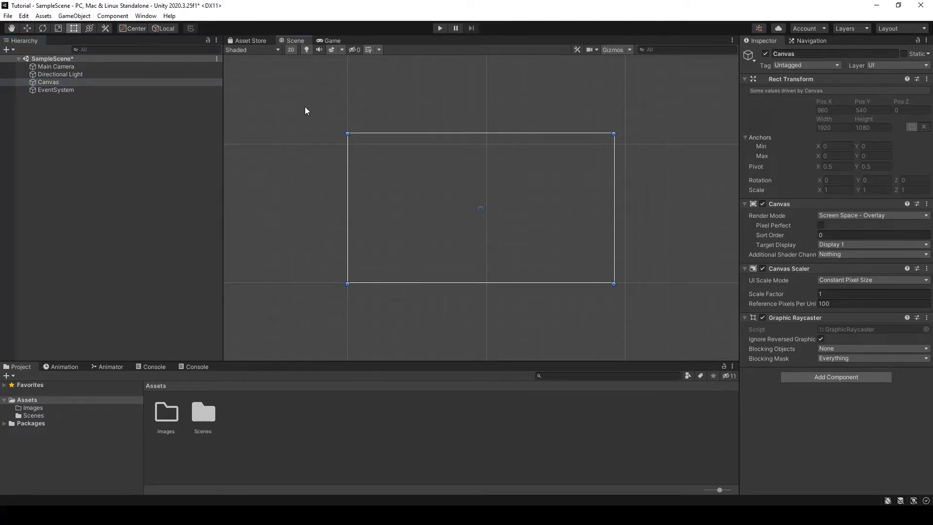
Move the scene view away from the Canvas, select the Canvas and frame it in the view again.
{"action": "left_click", "coordinate": [304, 119]}
{"action": "scroll", "coordinate": [293, 141], "scroll_direction": "down", "scroll_amount": 1}
{"action": "middle_click_drag", "start_coordinate": [294, 142], "coordinate": [602, 147]}
{"action": "middle_click_drag", "start_coordinate": [509, 178], "coordinate": [635, 200]}
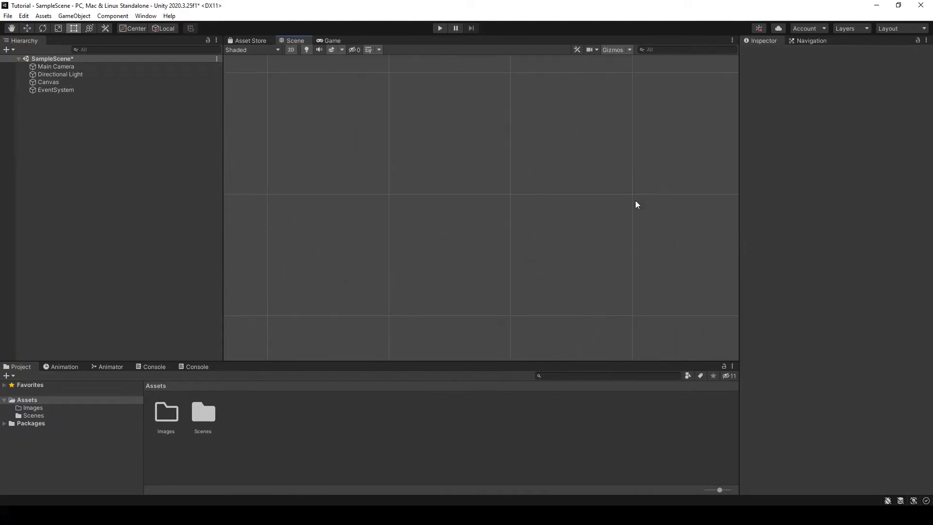
{"action": "middle_click_drag", "start_coordinate": [419, 163], "coordinate": [543, 166]}
{"action": "middle_click_drag", "start_coordinate": [393, 186], "coordinate": [483, 177]}
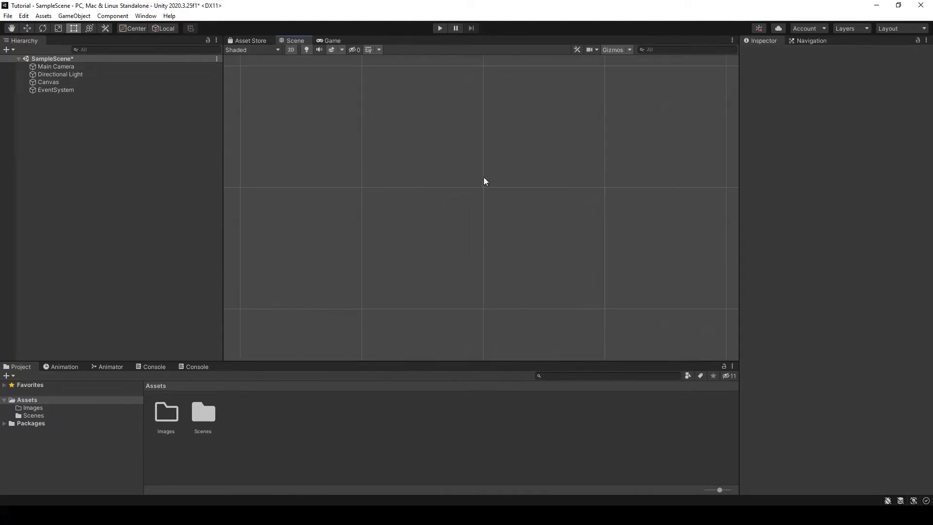
{"action": "left_click", "coordinate": [69, 82]}
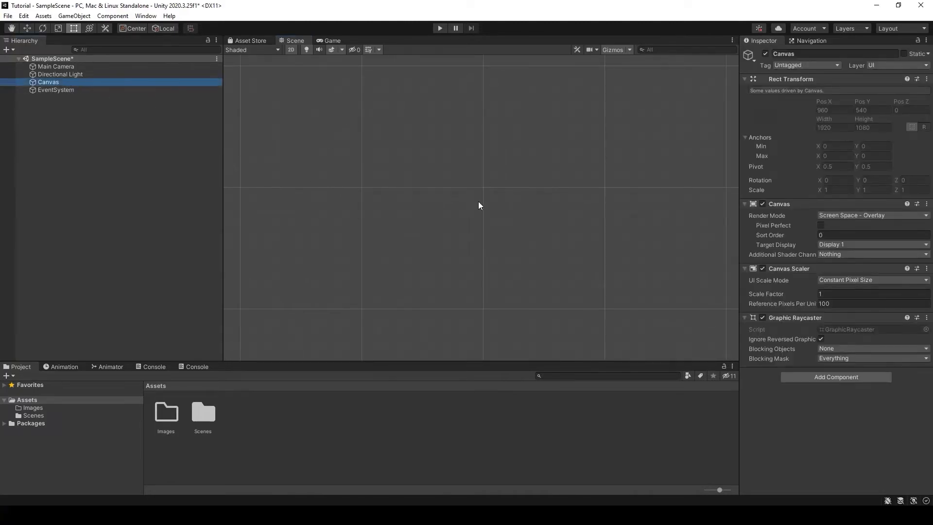
{"action": "key", "text": "f"}
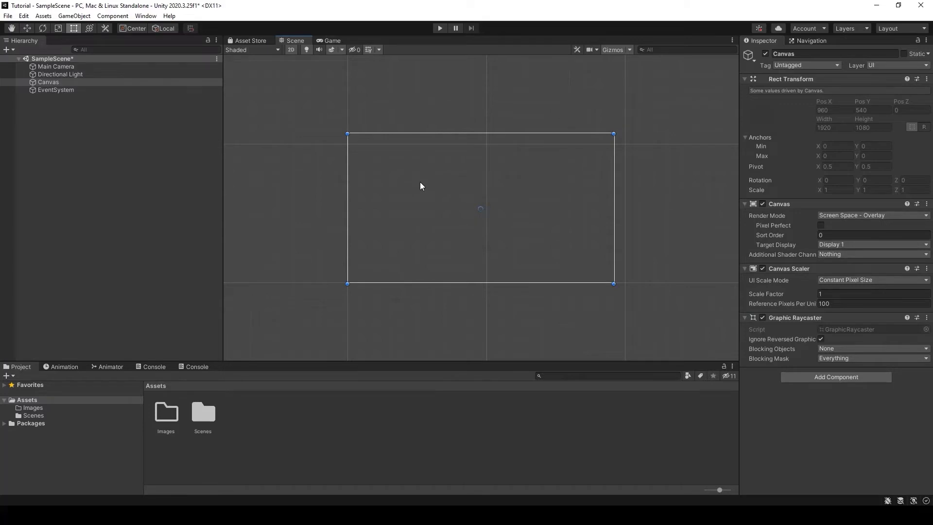
Focus the scene view on the Directional Light and return the focus to the Canvas.
{"action": "left_click", "coordinate": [89, 75]}
{"action": "key", "text": "f"}
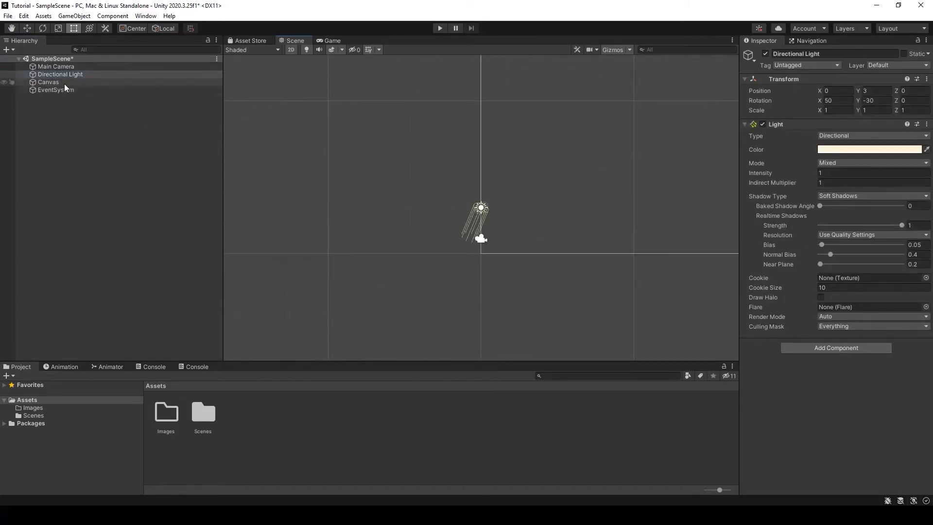
{"action": "left_click", "coordinate": [64, 82]}
{"action": "key", "text": "f"}
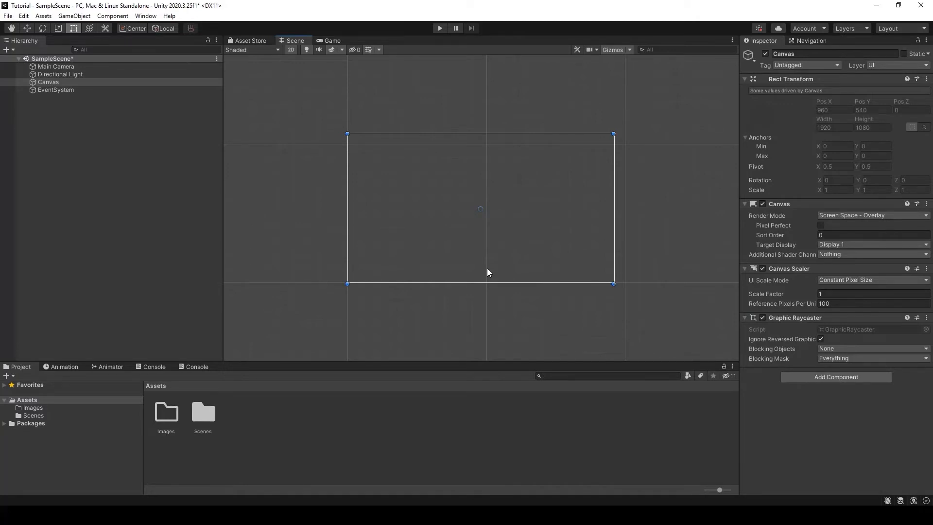
Set the Canvas render mode to Screen Space - Camera and assign Main Camera as its render camera.
{"action": "left_click", "coordinate": [858, 217]}
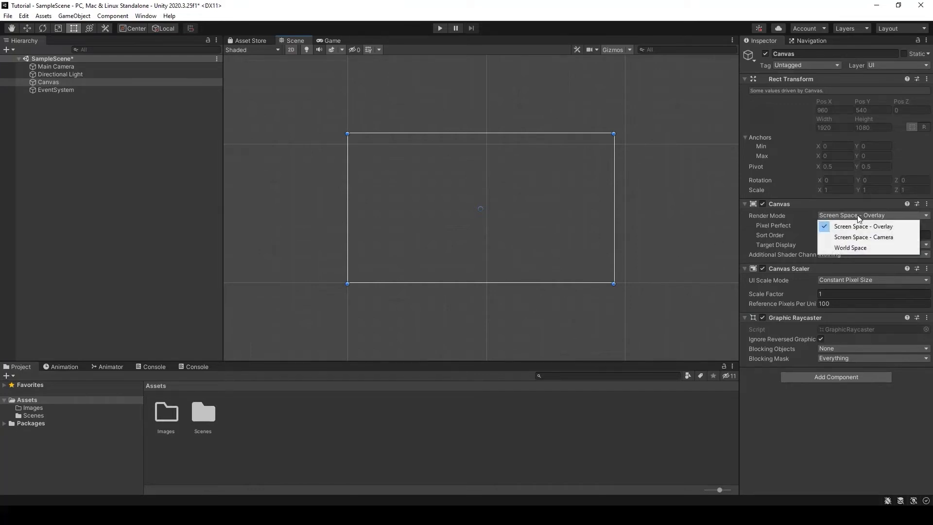
{"action": "left_click", "coordinate": [838, 238]}
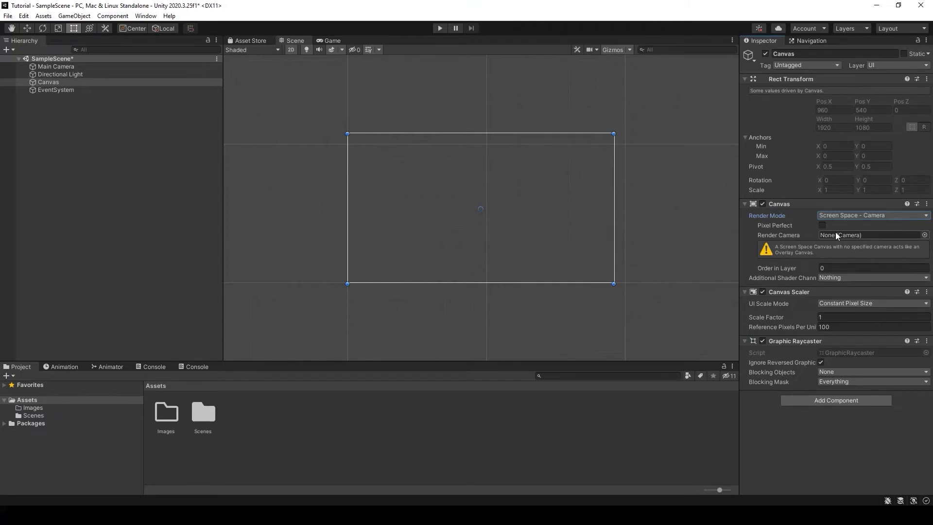
{"action": "left_click", "coordinate": [106, 66]}
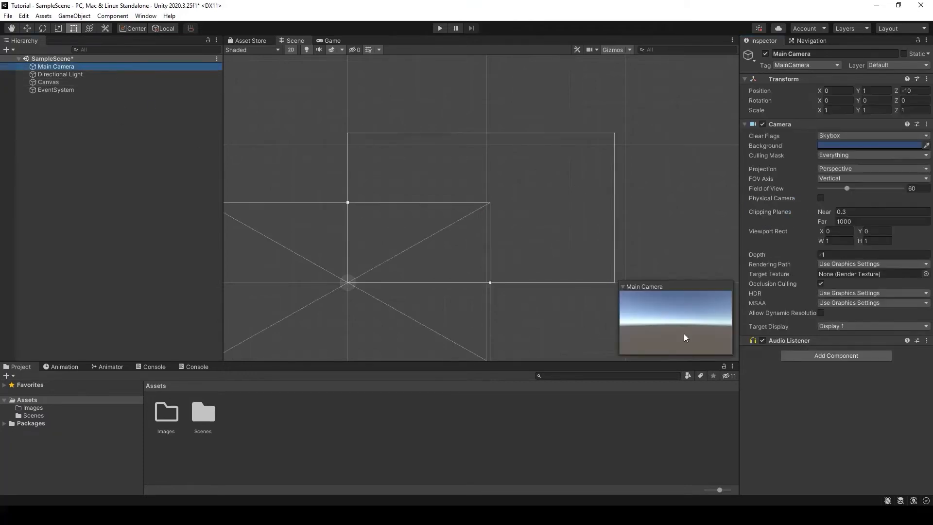
{"action": "left_click", "coordinate": [64, 81]}
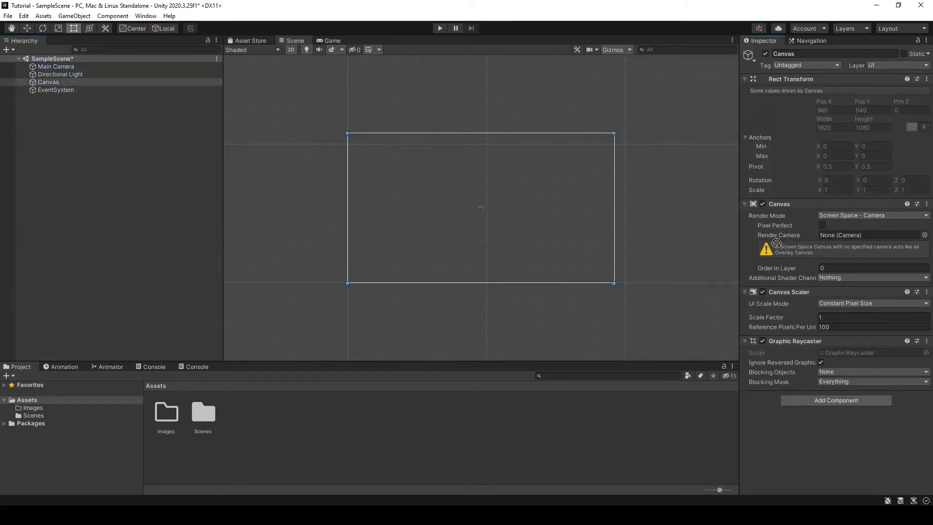
{"action": "left_click_drag", "start_coordinate": [776, 243], "coordinate": [851, 236]}
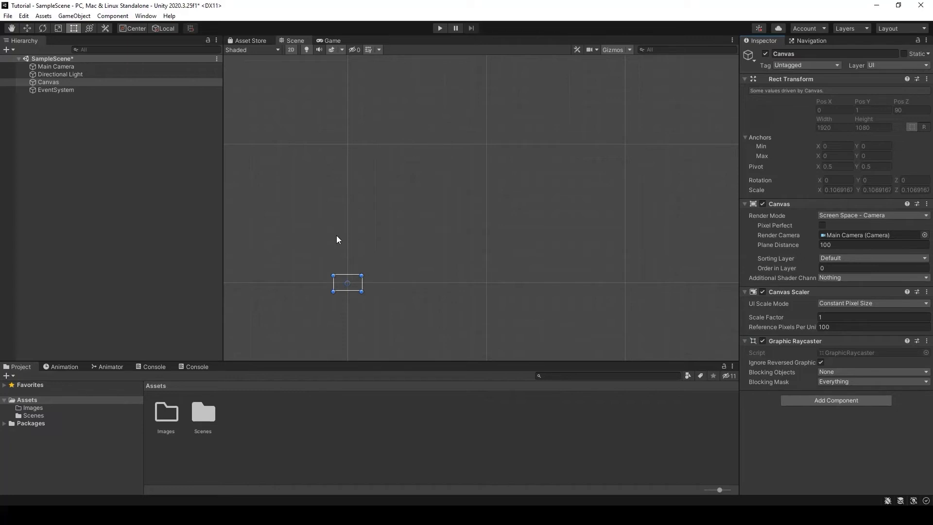
Change the Canvas render mode to World Space and clear the selection.
{"action": "left_click", "coordinate": [829, 215]}
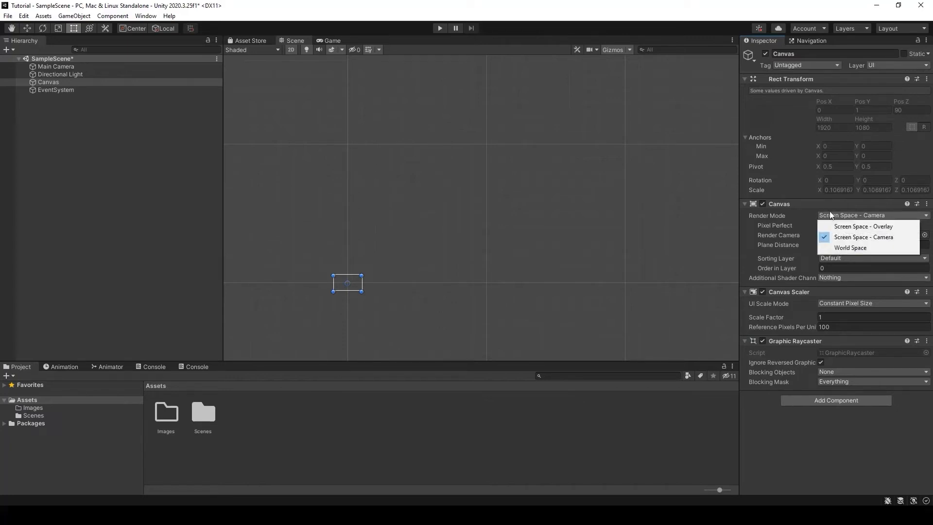
{"action": "left_click", "coordinate": [835, 247]}
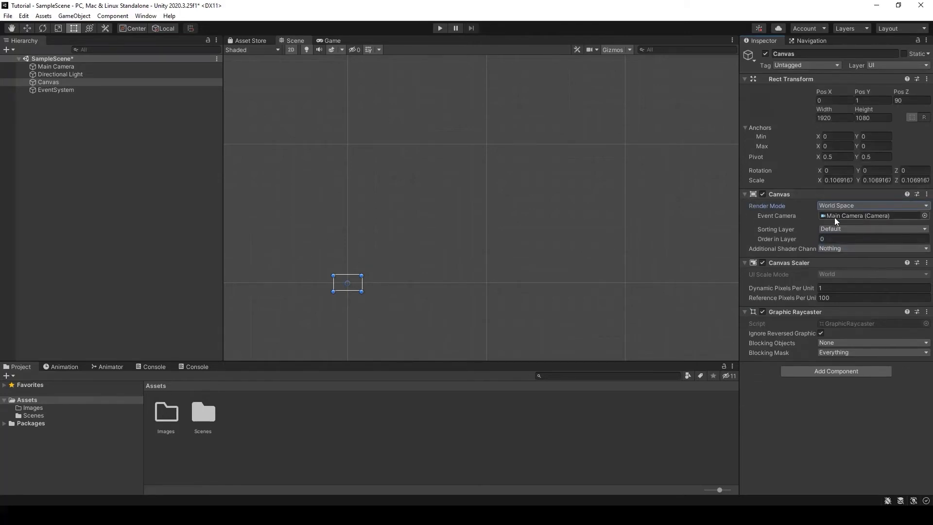
{"action": "left_click", "coordinate": [79, 122]}
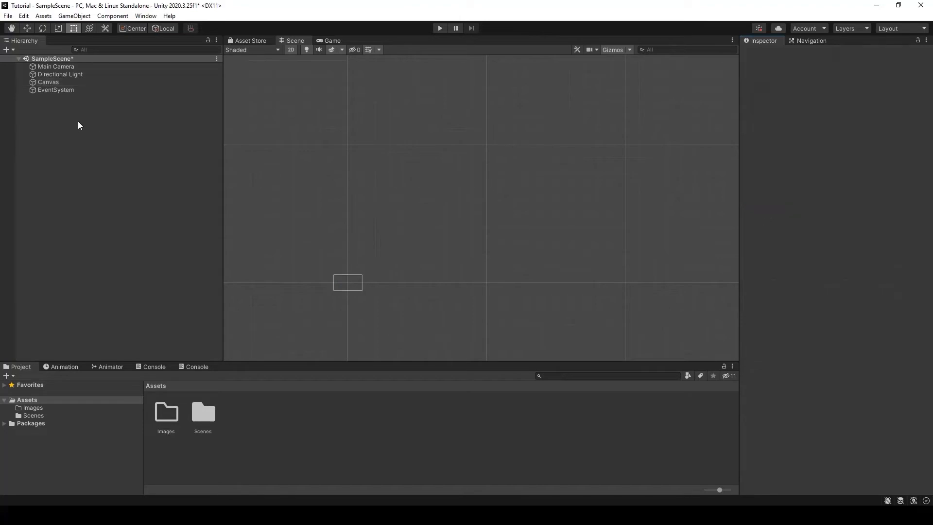
Add a 3D Cube to the scene and frame it in the scene view.
{"action": "right_click", "coordinate": [60, 116]}
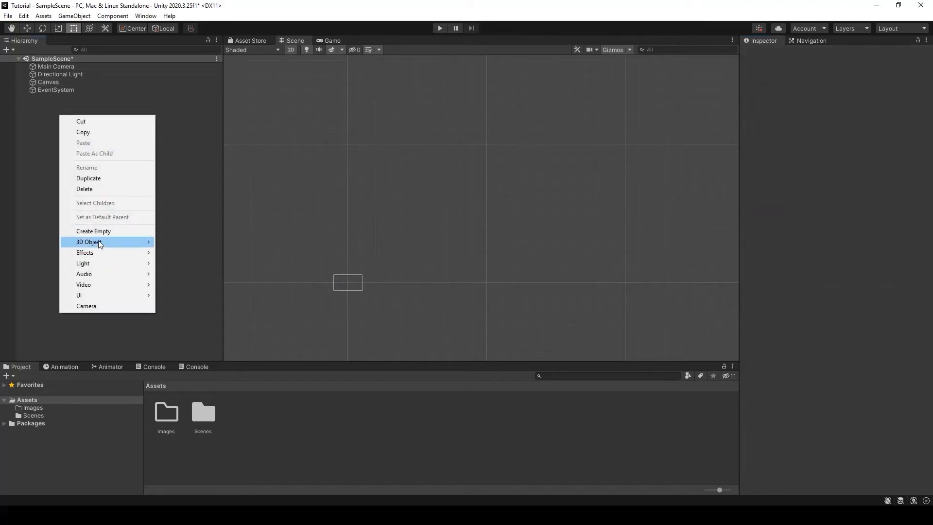
{"action": "mouse_move", "coordinate": [98, 242]}
{"action": "left_click", "coordinate": [175, 242]}
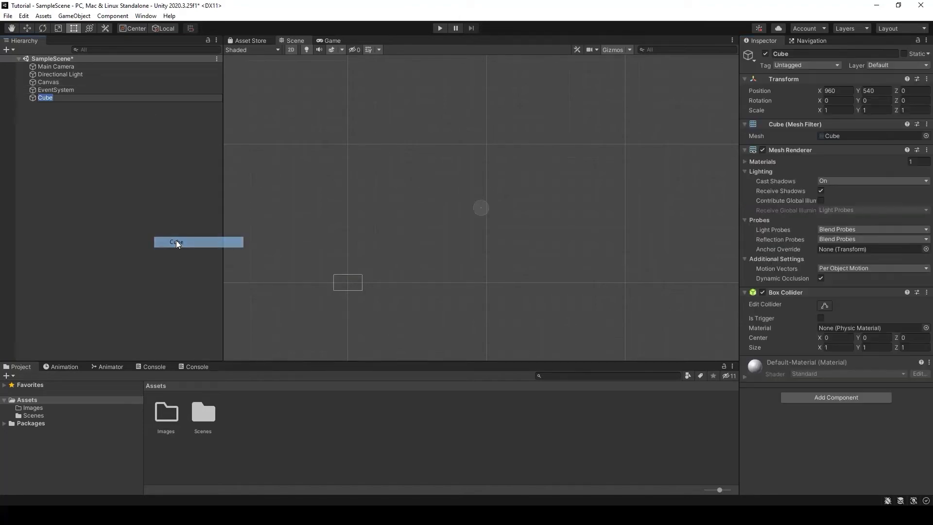
{"action": "left_click", "coordinate": [84, 97]}
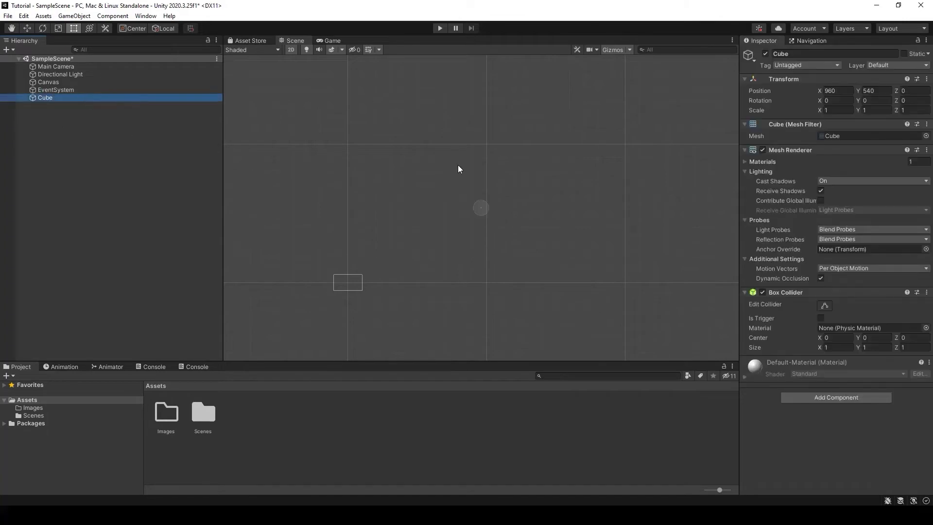
{"action": "key", "text": "f"}
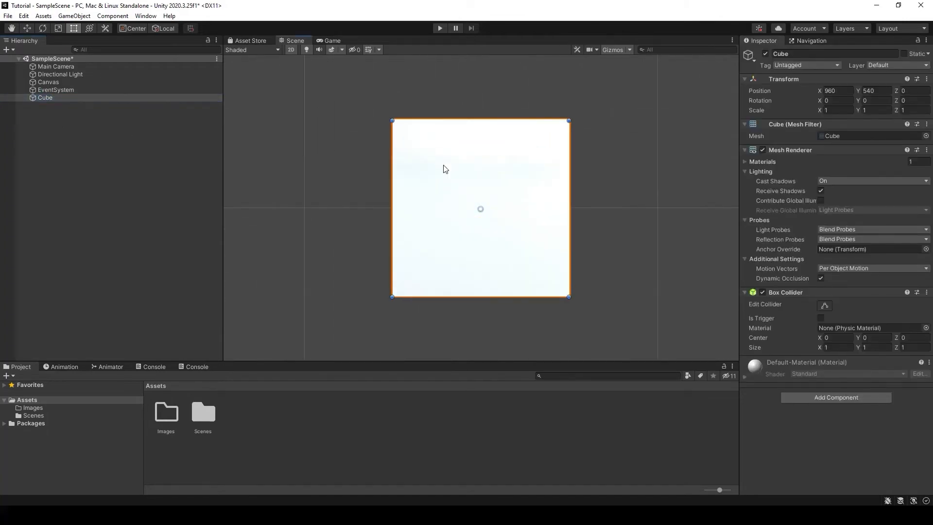
Switch the scene view out of 2D and orbit to an angled view of the Cube.
{"action": "left_click", "coordinate": [292, 50]}
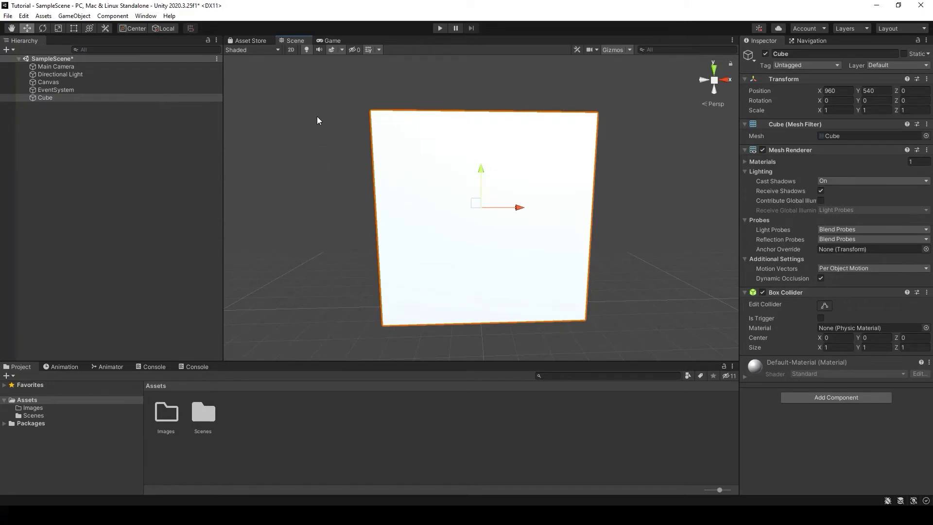
{"action": "scroll", "coordinate": [318, 121], "scroll_direction": "down", "scroll_amount": 2}
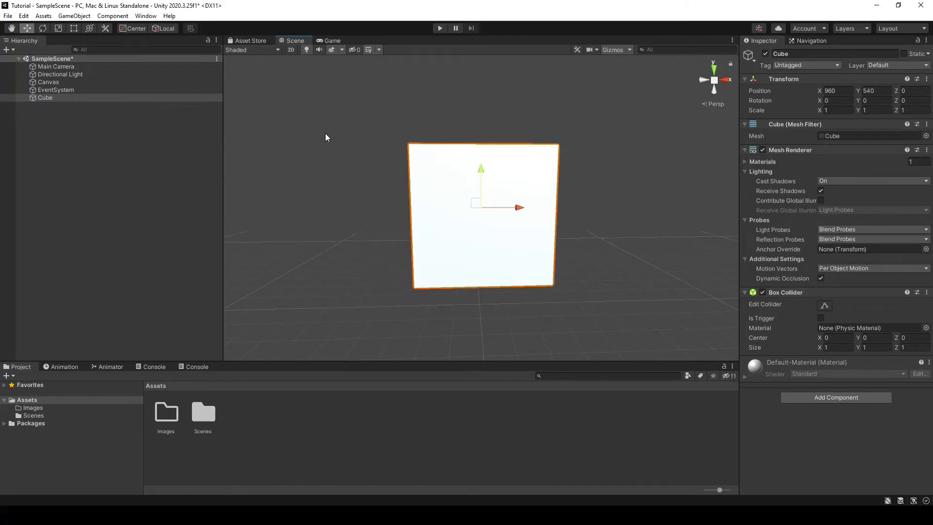
{"action": "scroll", "coordinate": [325, 133], "scroll_direction": "down", "scroll_amount": 1}
{"action": "scroll", "coordinate": [328, 128], "scroll_direction": "up", "scroll_amount": 1}
{"action": "scroll", "coordinate": [329, 128], "scroll_direction": "down", "scroll_amount": 1}
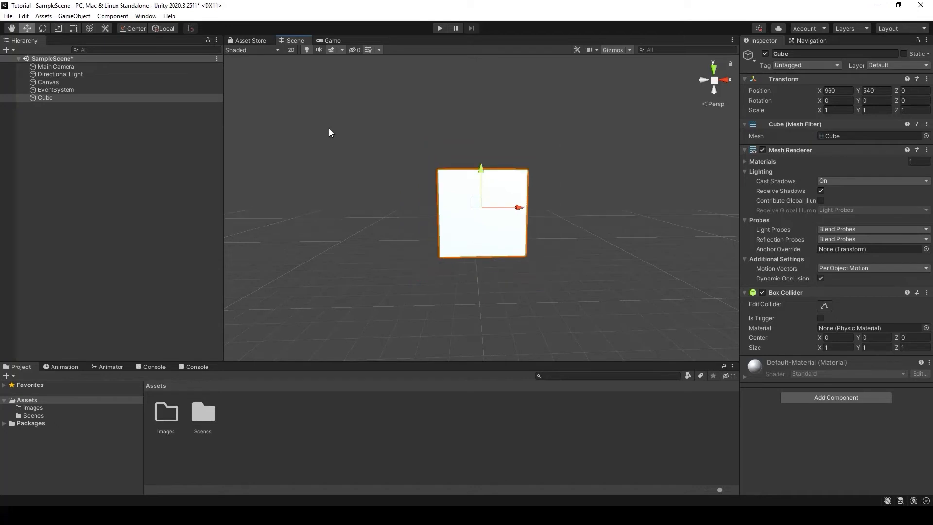
{"action": "scroll", "coordinate": [329, 128], "scroll_direction": "up", "scroll_amount": 1}
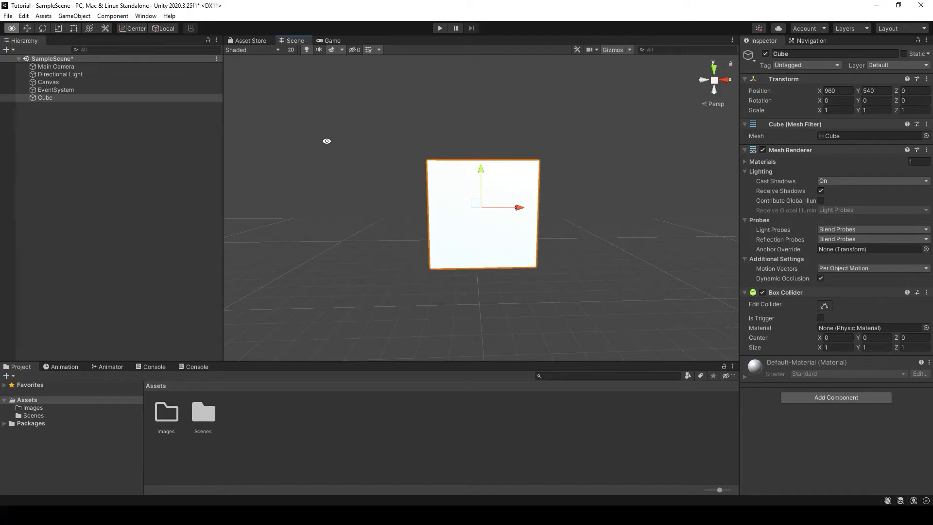
{"action": "left_click_drag", "start_coordinate": [326, 140], "coordinate": [506, 185], "text": "alt"}
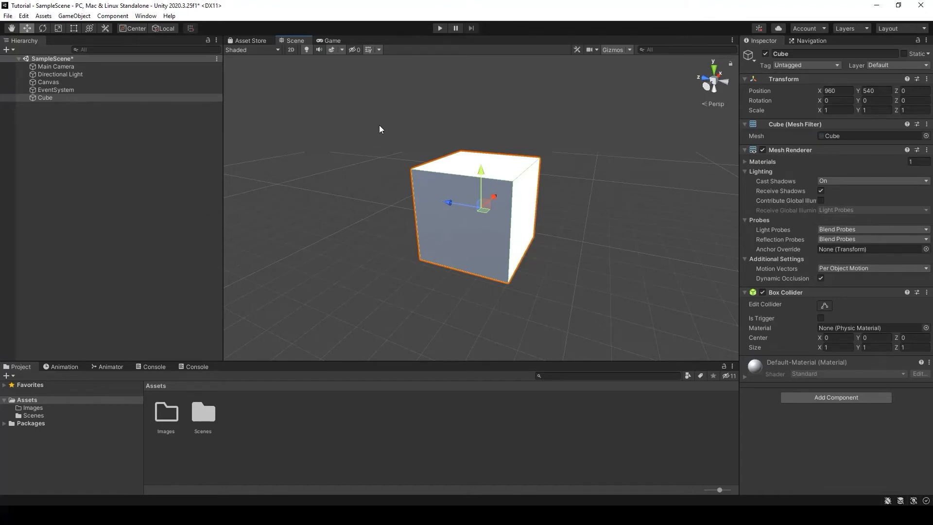
Make the Canvas a child of the Cube and set its position to X 0, Y 0, Z 0.
{"action": "left_click", "coordinate": [86, 83]}
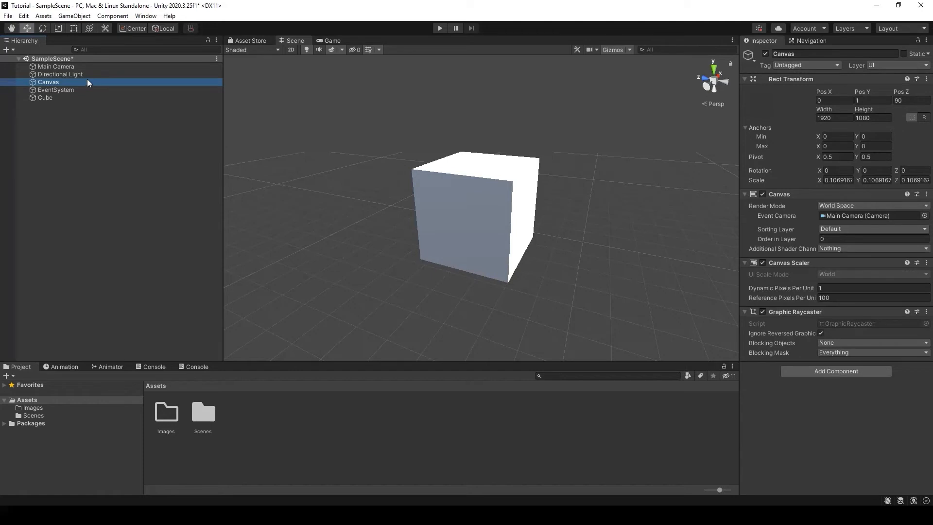
{"action": "left_click_drag", "start_coordinate": [87, 82], "coordinate": [76, 101]}
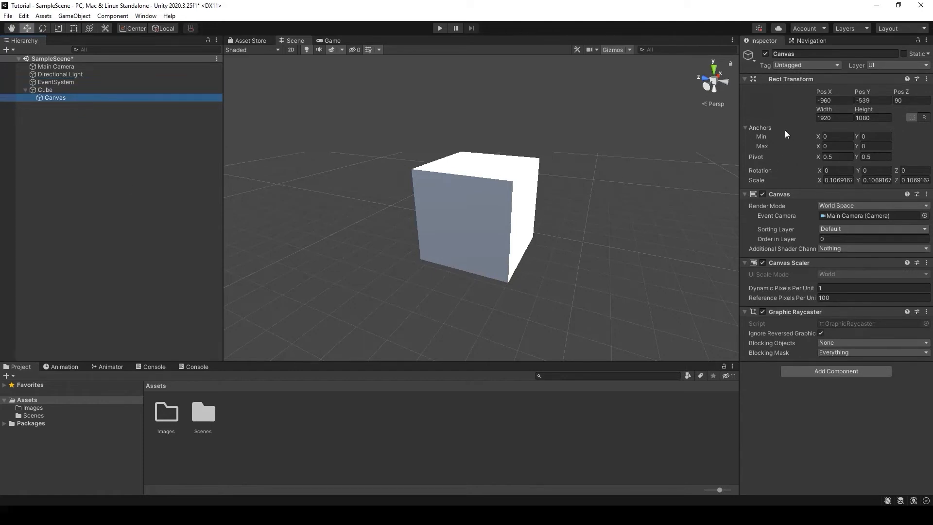
{"action": "left_click", "coordinate": [839, 101]}
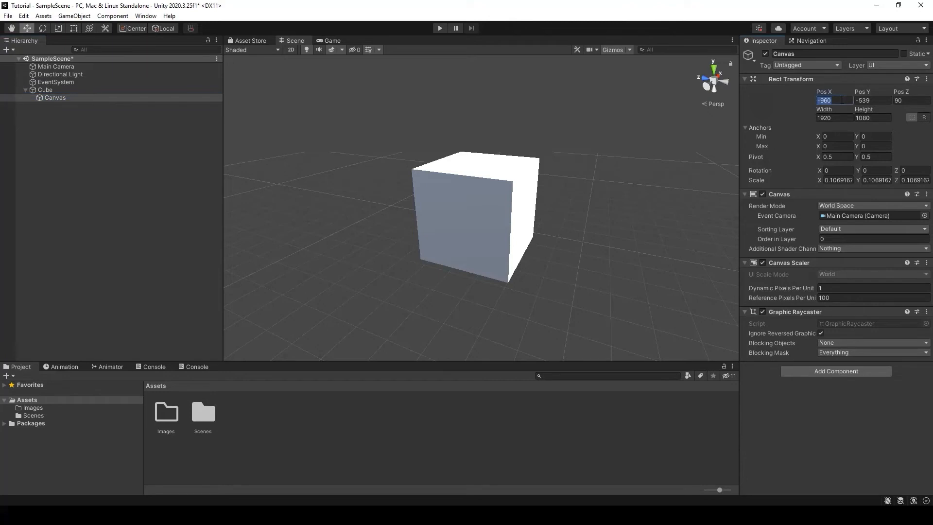
{"action": "type", "text": "0"}
{"action": "key", "text": "Tab"}
{"action": "type", "text": "0"}
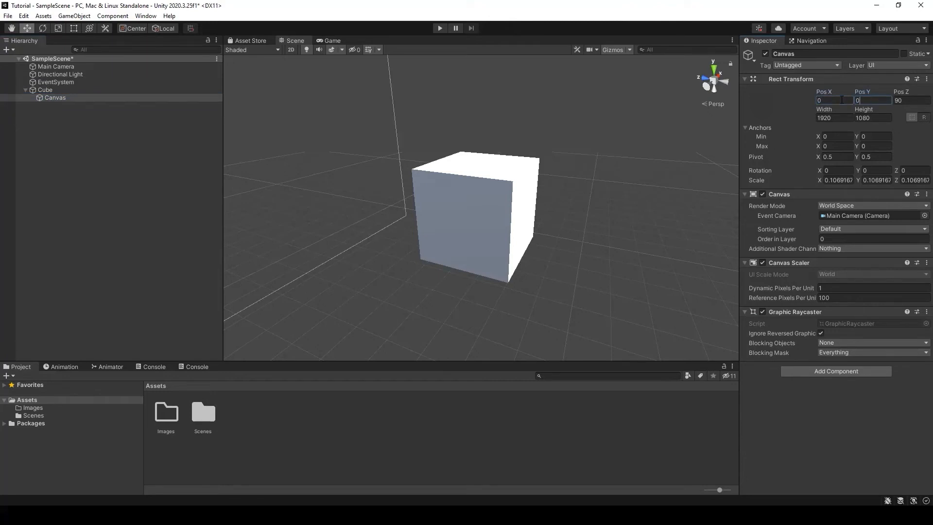
{"action": "left_click", "coordinate": [906, 100]}
{"action": "type", "text": "0"}
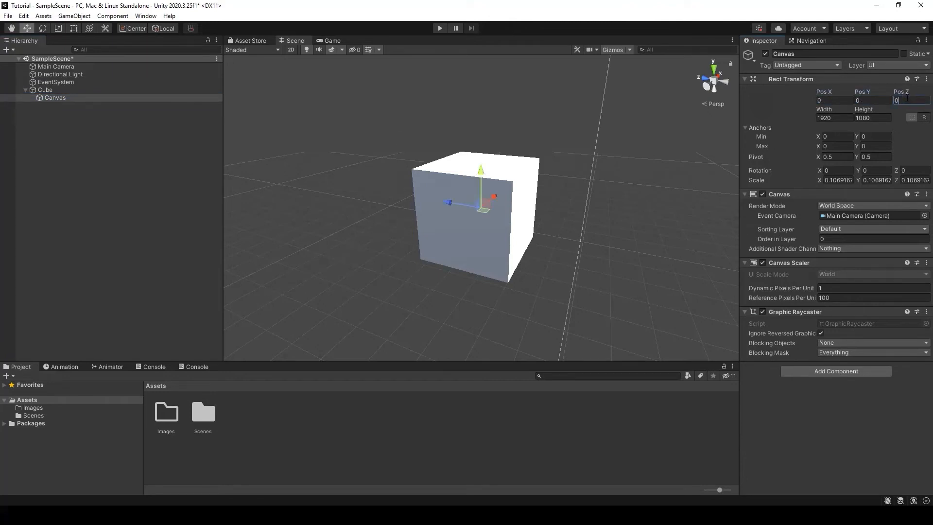
Set the Canvas scale to 0.01 on the X, Y and Z axes.
{"action": "left_click", "coordinate": [830, 182]}
{"action": "type", "text": "0."}
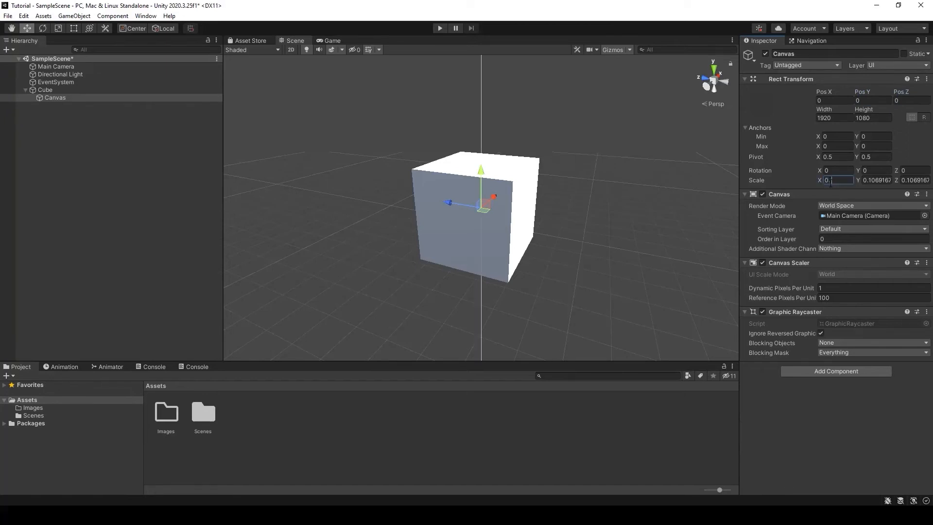
{"action": "type", "text": "00"}
{"action": "key", "text": "Tab"}
{"action": "type", "text": "0.01"}
{"action": "key", "text": "Tab"}
{"action": "type", "text": "0.01"}
{"action": "scroll", "coordinate": [539, 184], "scroll_direction": "down", "scroll_amount": 4}
{"action": "left_click_drag", "start_coordinate": [548, 185], "coordinate": [462, 218], "text": "alt"}
{"action": "left_click", "coordinate": [826, 181]}
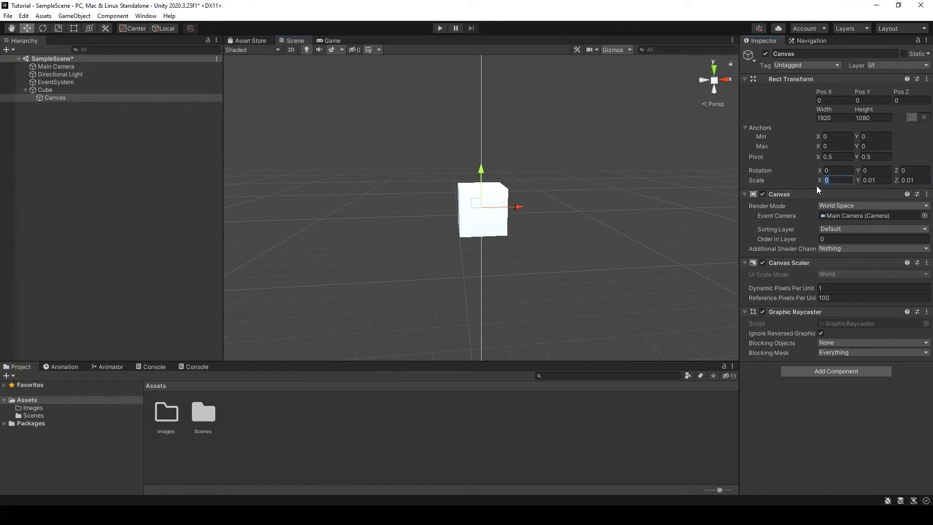
{"action": "type", "text": "0.01"}
Raise the Canvas along the Y axis above the Cube, to a Pos Y of about 0.917.
{"action": "scroll", "coordinate": [437, 141], "scroll_direction": "up", "scroll_amount": 5}
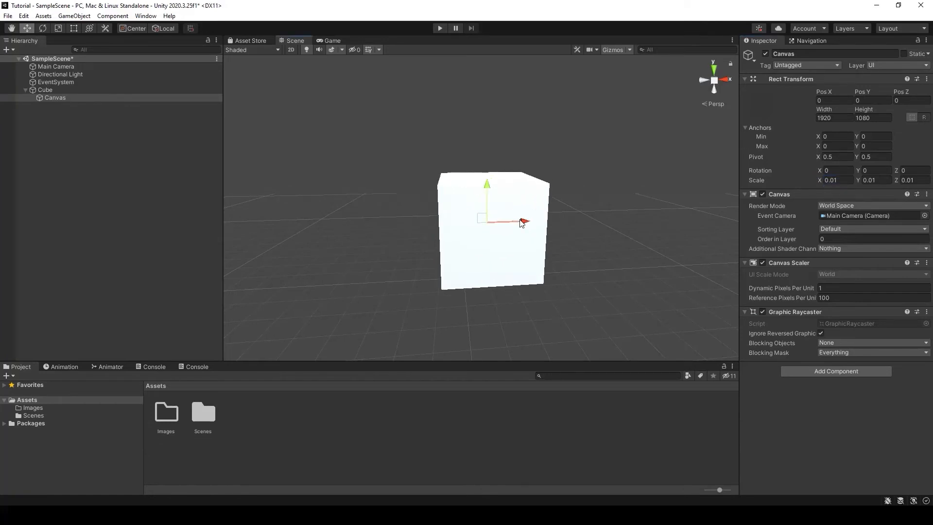
{"action": "left_click_drag", "start_coordinate": [487, 186], "coordinate": [483, 95]}
{"action": "scroll", "coordinate": [473, 104], "scroll_direction": "down", "scroll_amount": 1}
{"action": "scroll", "coordinate": [473, 105], "scroll_direction": "down", "scroll_amount": 4}
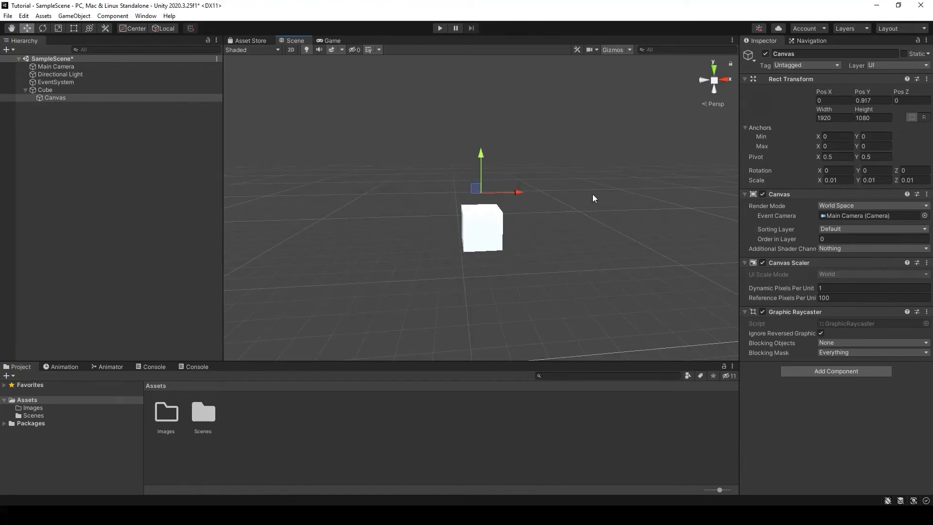
Reduce the Canvas scale to 0.001 on the X, Y and Z axes.
{"action": "left_click", "coordinate": [835, 179]}
{"action": "type", "text": "0"}
{"action": "left_click", "coordinate": [876, 181]}
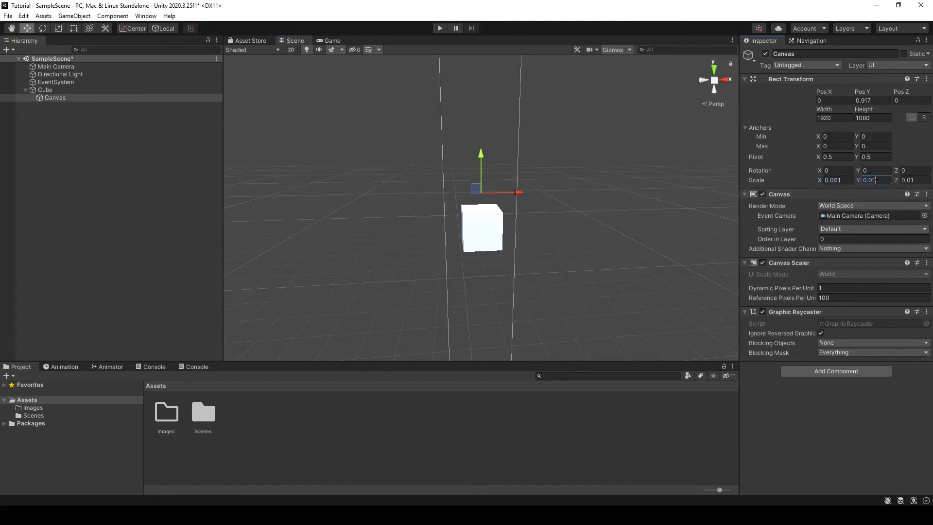
{"action": "type", "text": "0"}
{"action": "key", "text": "Tab"}
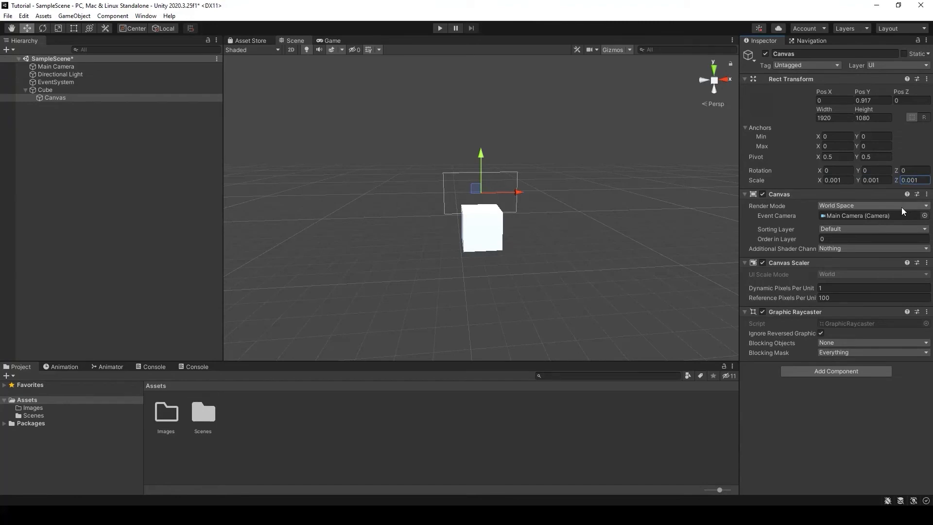
Use the Rect Tool to narrow the Canvas to a width of about 1767 and shift it up to a Pos Y of about 0.977.
{"action": "scroll", "coordinate": [496, 235], "scroll_direction": "up", "scroll_amount": 3}
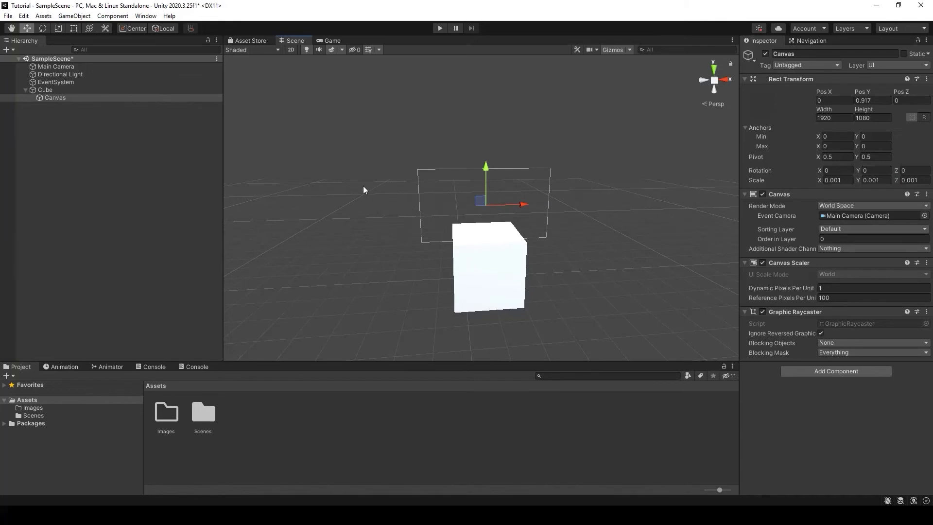
{"action": "mouse_move", "coordinate": [342, 179]}
{"action": "left_mouse_down", "text": "alt"}
{"action": "mouse_move", "coordinate": [641, 165]}
{"action": "mouse_move", "coordinate": [681, 183]}
{"action": "mouse_move", "coordinate": [396, 146]}
{"action": "mouse_move", "coordinate": [410, 233]}
{"action": "mouse_move", "coordinate": [385, 173]}
{"action": "mouse_move", "coordinate": [433, 140]}
{"action": "mouse_move", "coordinate": [601, 158]}
{"action": "mouse_move", "coordinate": [502, 219]}
{"action": "mouse_move", "coordinate": [353, 175]}
{"action": "left_mouse_up", "text": "alt"}
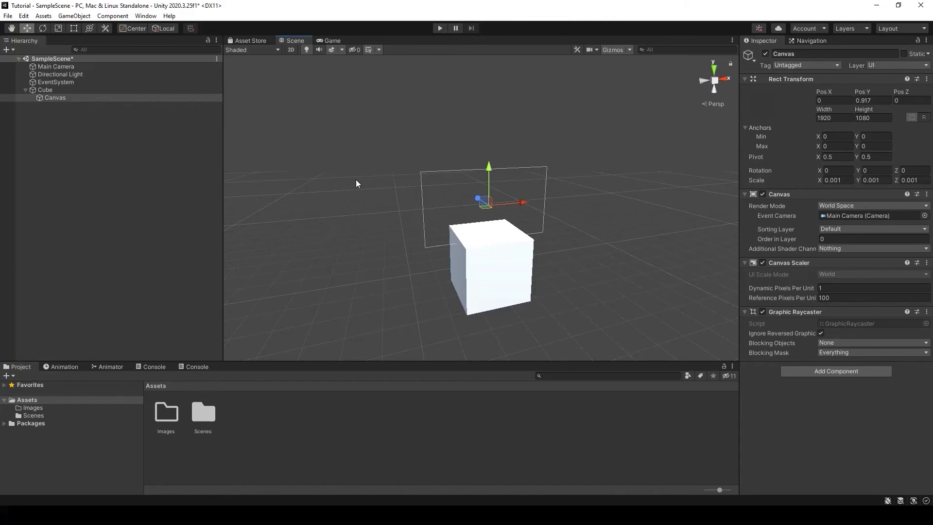
{"action": "left_click_drag", "start_coordinate": [356, 179], "coordinate": [443, 238], "text": "alt"}
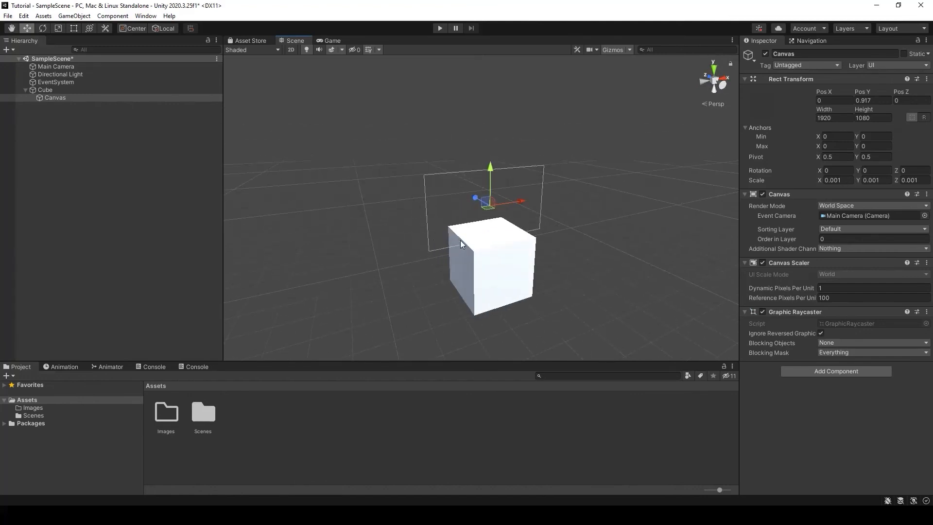
{"action": "left_click_drag", "start_coordinate": [427, 267], "coordinate": [507, 271], "text": "alt"}
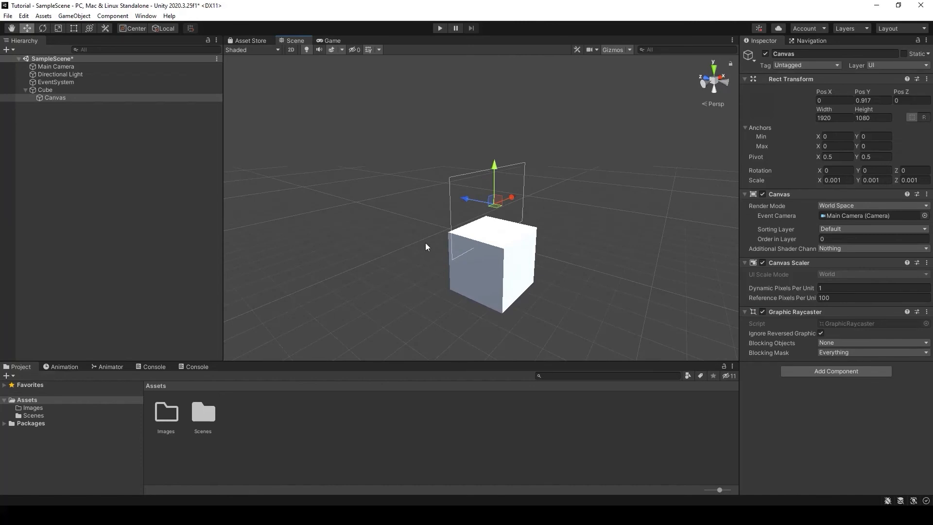
{"action": "left_click_drag", "start_coordinate": [438, 252], "coordinate": [399, 257], "text": "alt"}
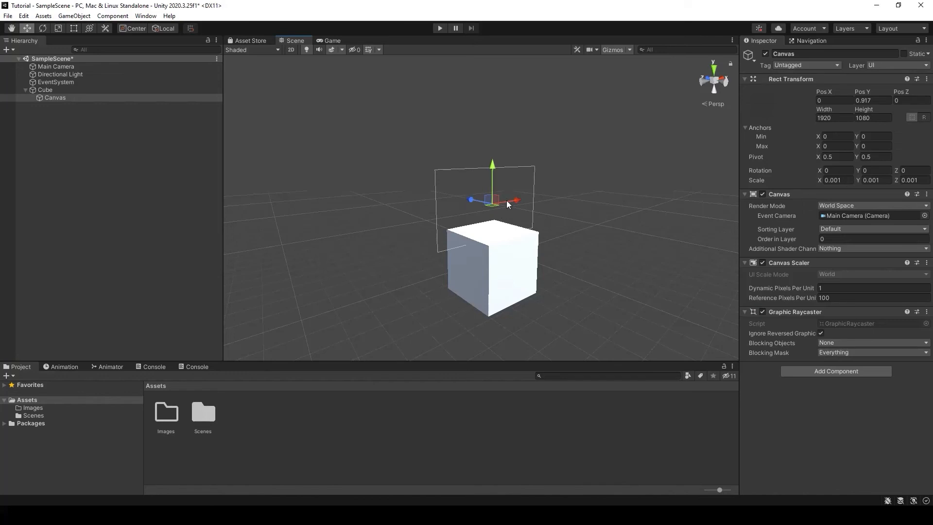
{"action": "mouse_move", "coordinate": [396, 183]}
{"action": "left_mouse_down", "text": "alt"}
{"action": "mouse_move", "coordinate": [423, 217]}
{"action": "mouse_move", "coordinate": [389, 199]}
{"action": "left_mouse_up", "text": "alt"}
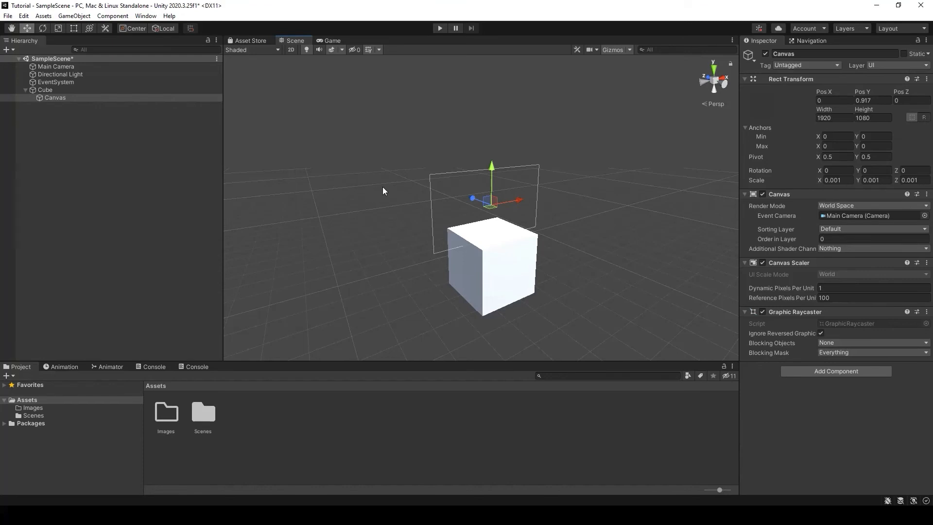
{"action": "left_click", "coordinate": [74, 27]}
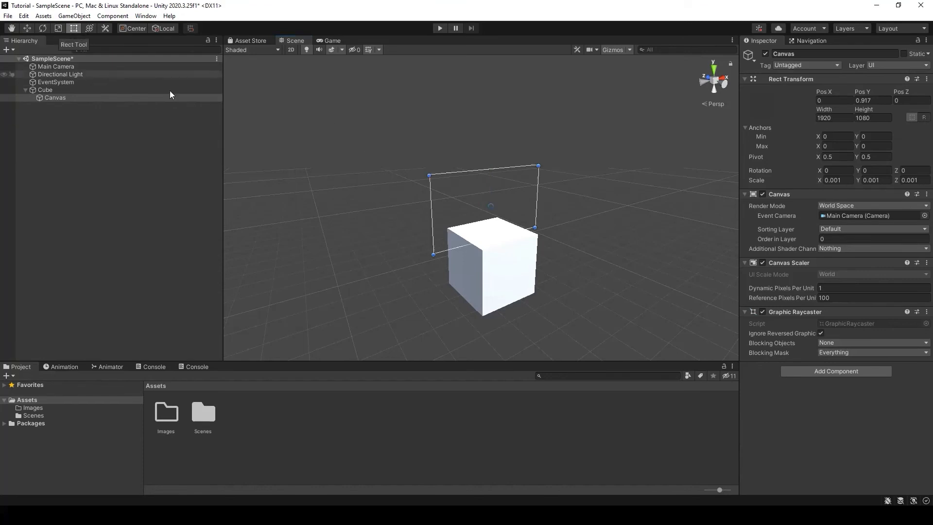
{"action": "key", "text": "alt"}
{"action": "left_click_drag", "start_coordinate": [445, 269], "coordinate": [419, 253], "text": "alt"}
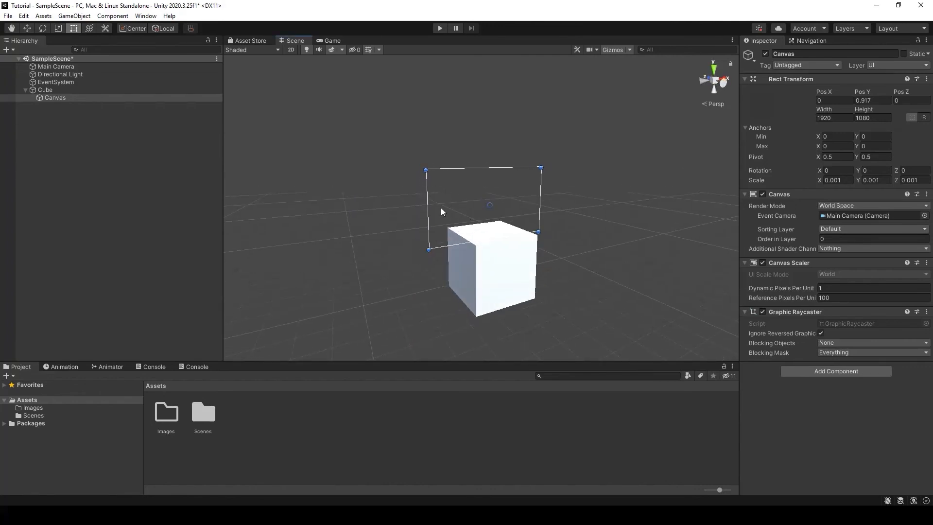
{"action": "left_click", "coordinate": [430, 203]}
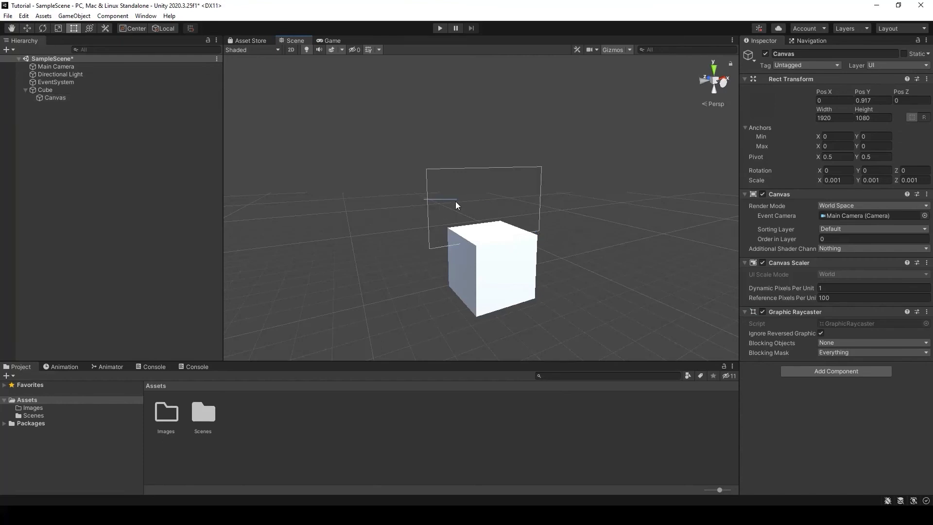
{"action": "left_click", "coordinate": [429, 206]}
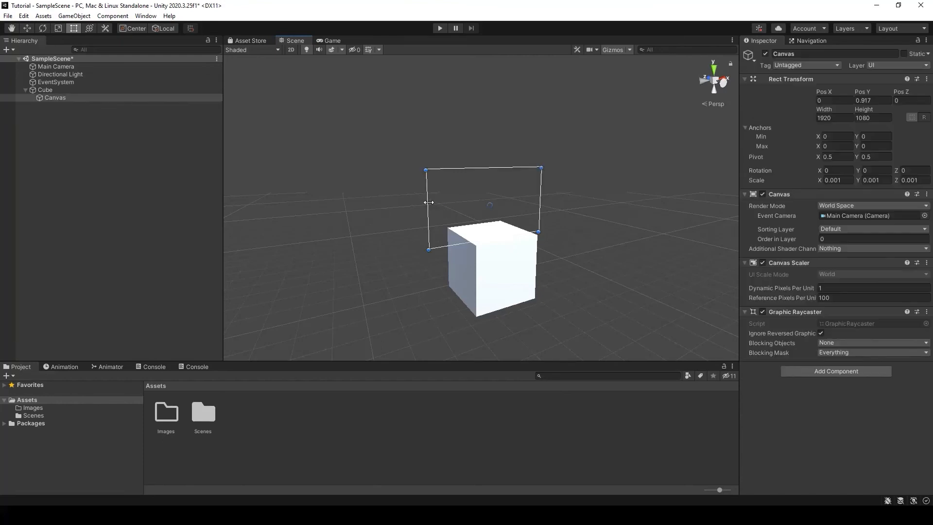
{"action": "mouse_move", "coordinate": [429, 206]}
{"action": "left_mouse_down"}
{"action": "mouse_move", "coordinate": [477, 206]}
{"action": "mouse_move", "coordinate": [436, 206]}
{"action": "left_mouse_up"}
{"action": "left_click_drag", "start_coordinate": [447, 208], "coordinate": [469, 199]}
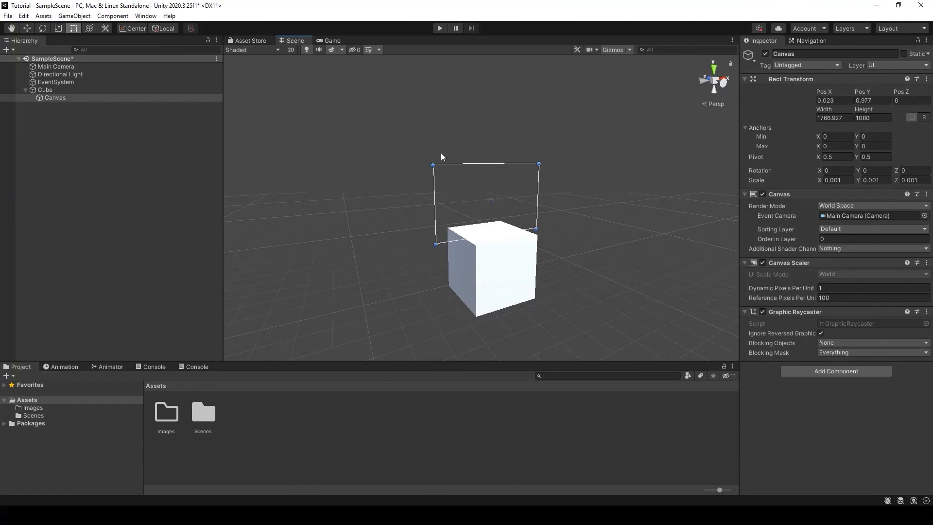
Move the Canvas out of the Cube to the scene's root level and delete the Cube.
{"action": "left_click", "coordinate": [244, 178]}
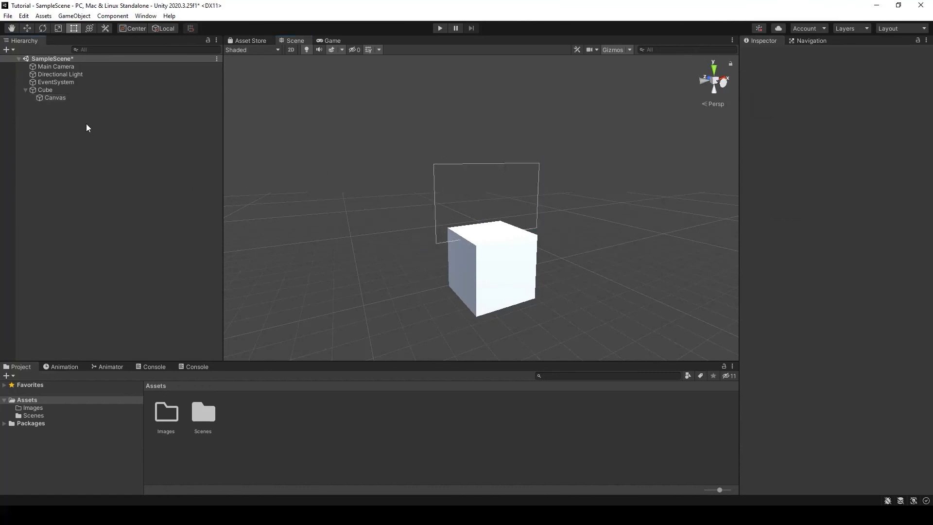
{"action": "left_click", "coordinate": [48, 97]}
{"action": "left_click_drag", "start_coordinate": [45, 99], "coordinate": [44, 120]}
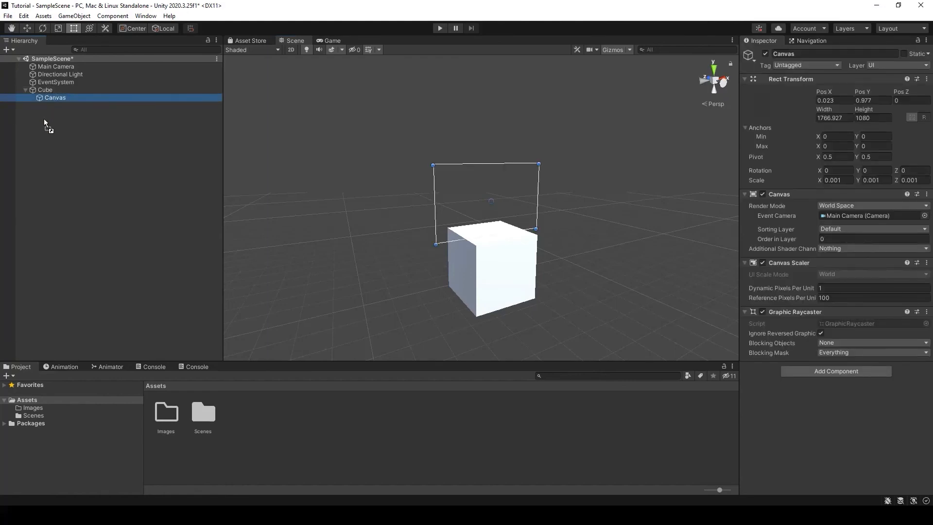
{"action": "left_click_drag", "start_coordinate": [44, 118], "coordinate": [44, 118]}
{"action": "left_click", "coordinate": [44, 91]}
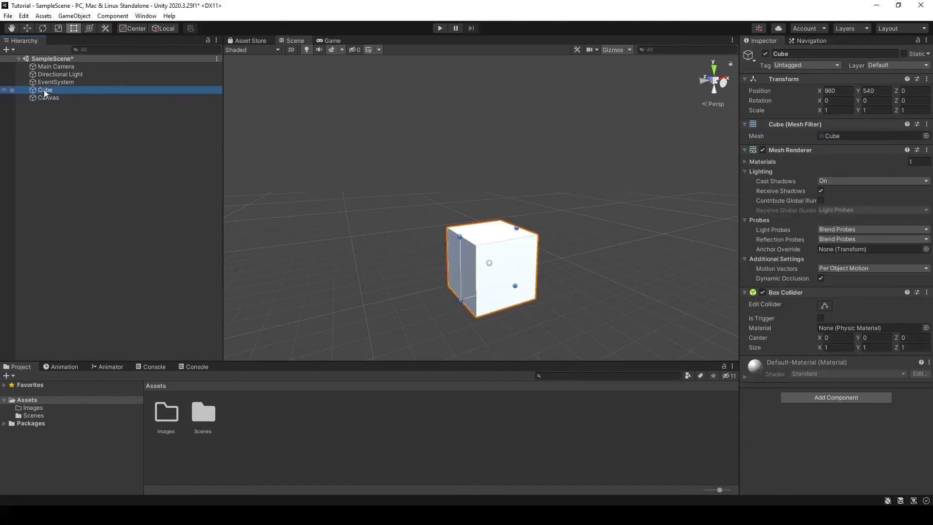
{"action": "key", "text": "Delete"}
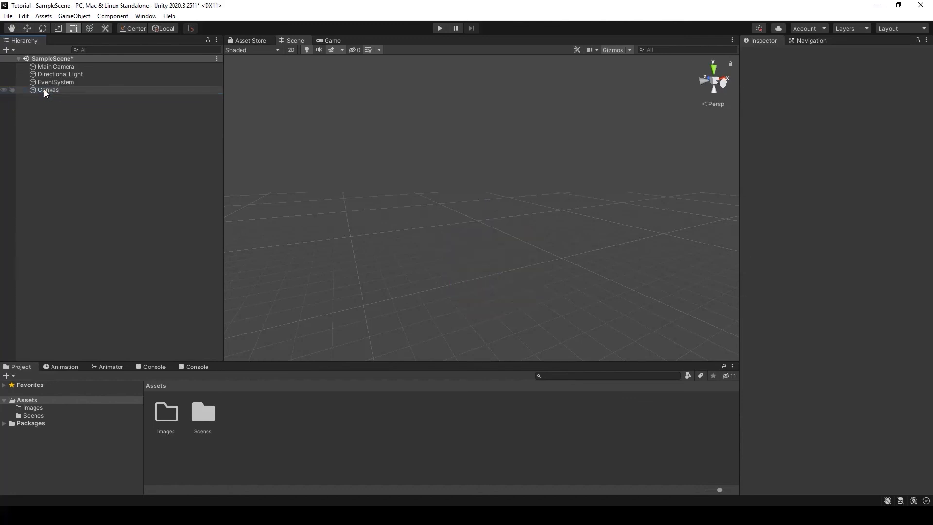
Change the Canvas render mode to Screen Space - Overlay.
{"action": "left_click", "coordinate": [44, 90]}
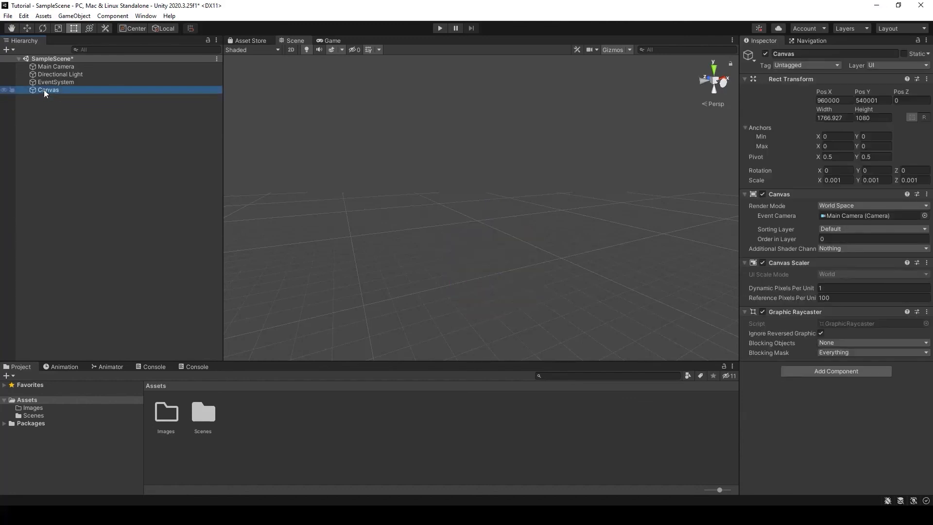
{"action": "left_click", "coordinate": [839, 205]}
{"action": "left_click", "coordinate": [839, 216]}
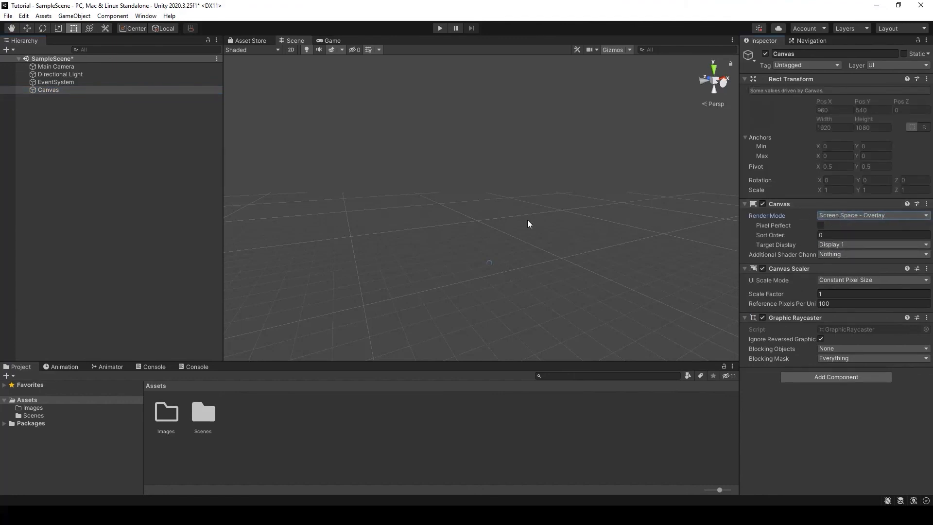
Switch the scene view to 2D and frame the whole Canvas in it.
{"action": "left_click", "coordinate": [48, 92]}
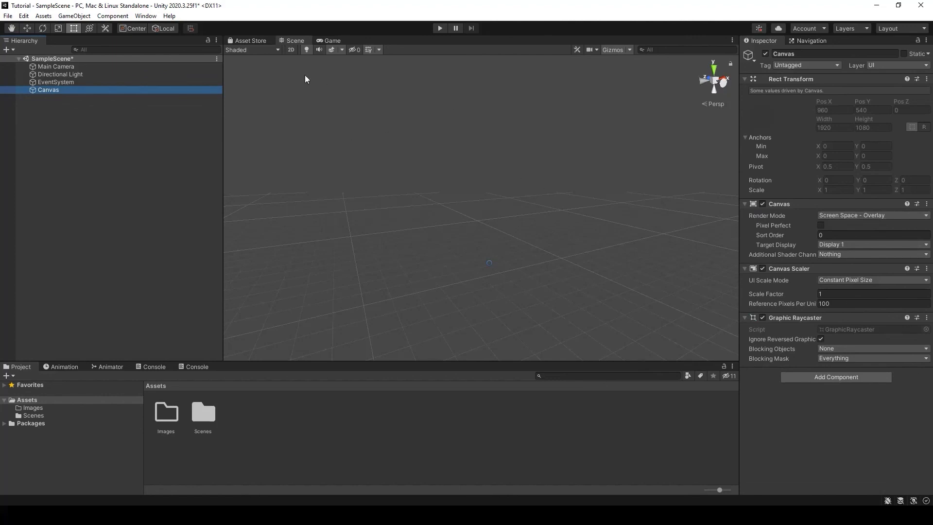
{"action": "left_click", "coordinate": [291, 50]}
{"action": "left_click", "coordinate": [136, 92]}
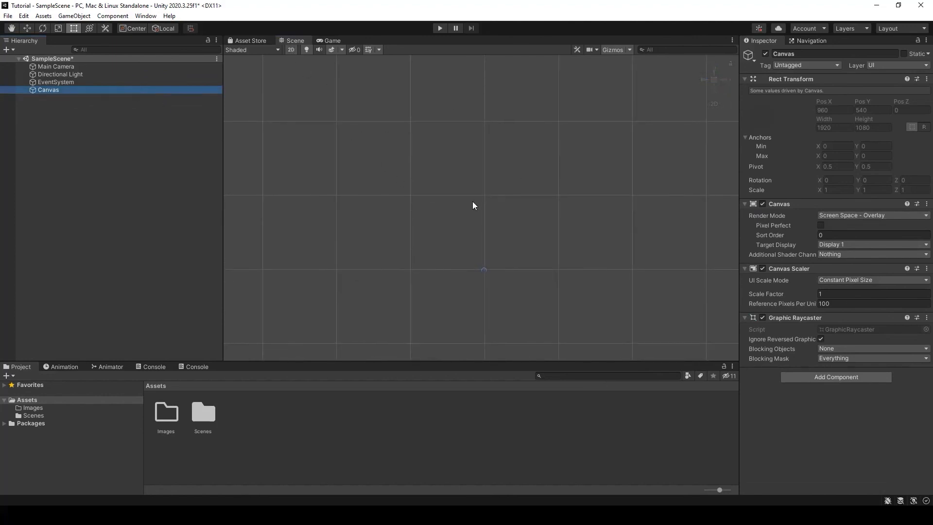
{"action": "middle_click", "coordinate": [468, 196]}
{"action": "scroll", "coordinate": [437, 194], "scroll_direction": "down", "scroll_amount": 3}
{"action": "middle_click_drag", "start_coordinate": [417, 188], "coordinate": [491, 228]}
{"action": "scroll", "coordinate": [460, 188], "scroll_direction": "down", "scroll_amount": 2}
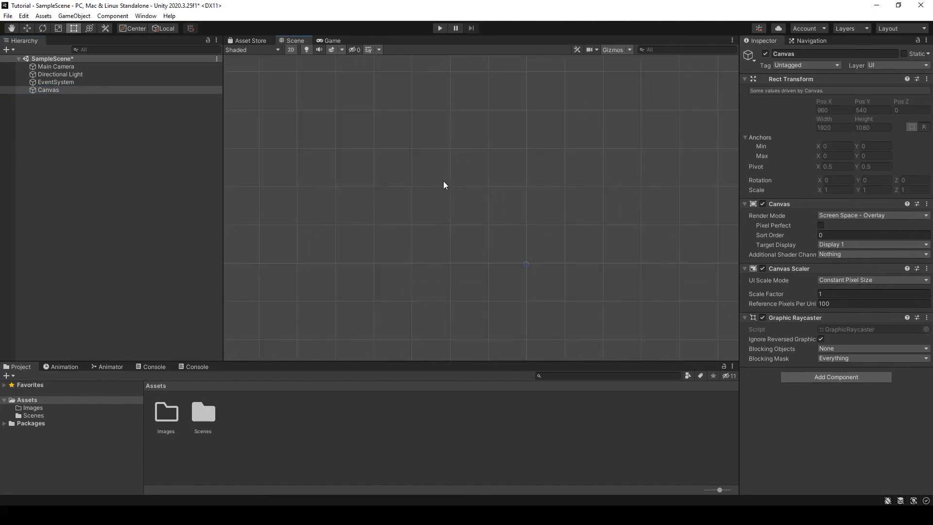
{"action": "key", "text": "f"}
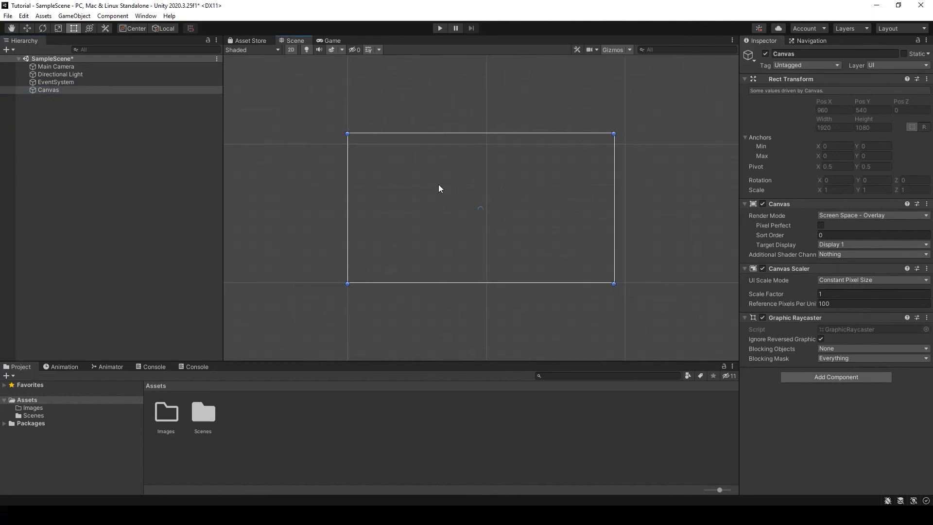